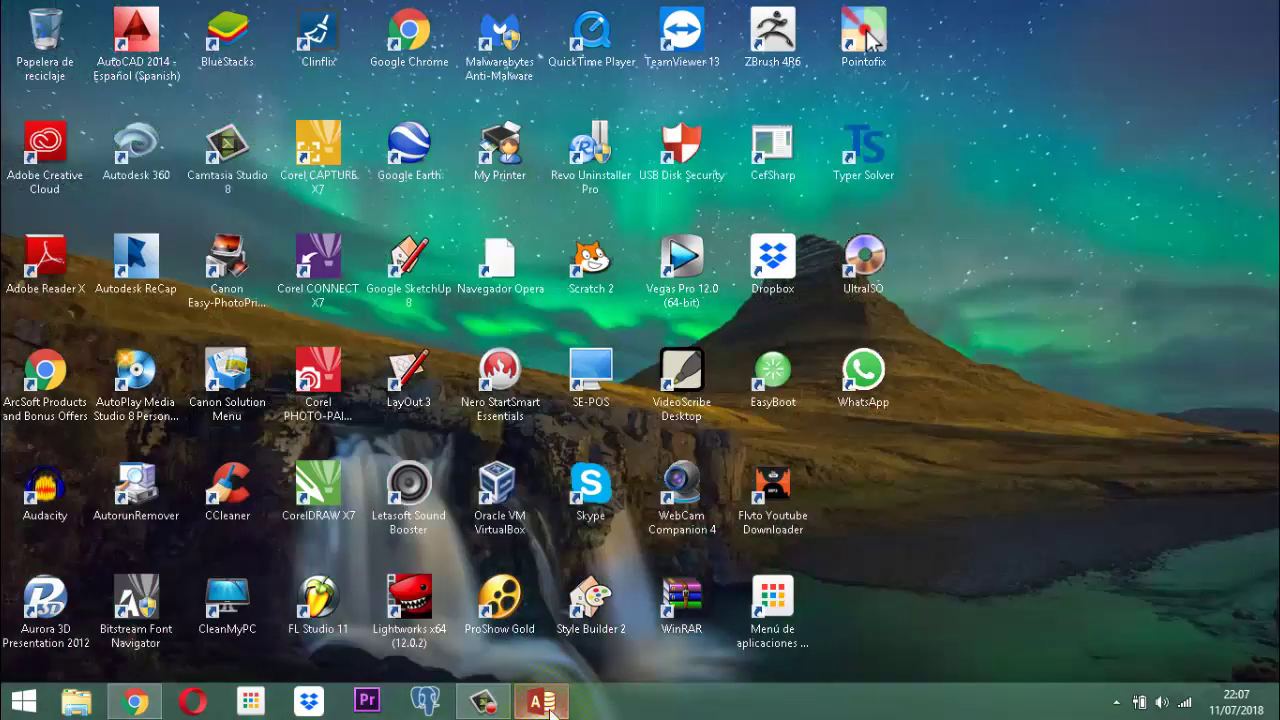
Switch to the VET PROJECT database in Microsoft Access and open the Mprdcompradet table in Design View.
{"action": "left_click", "coordinate": [545, 705]}
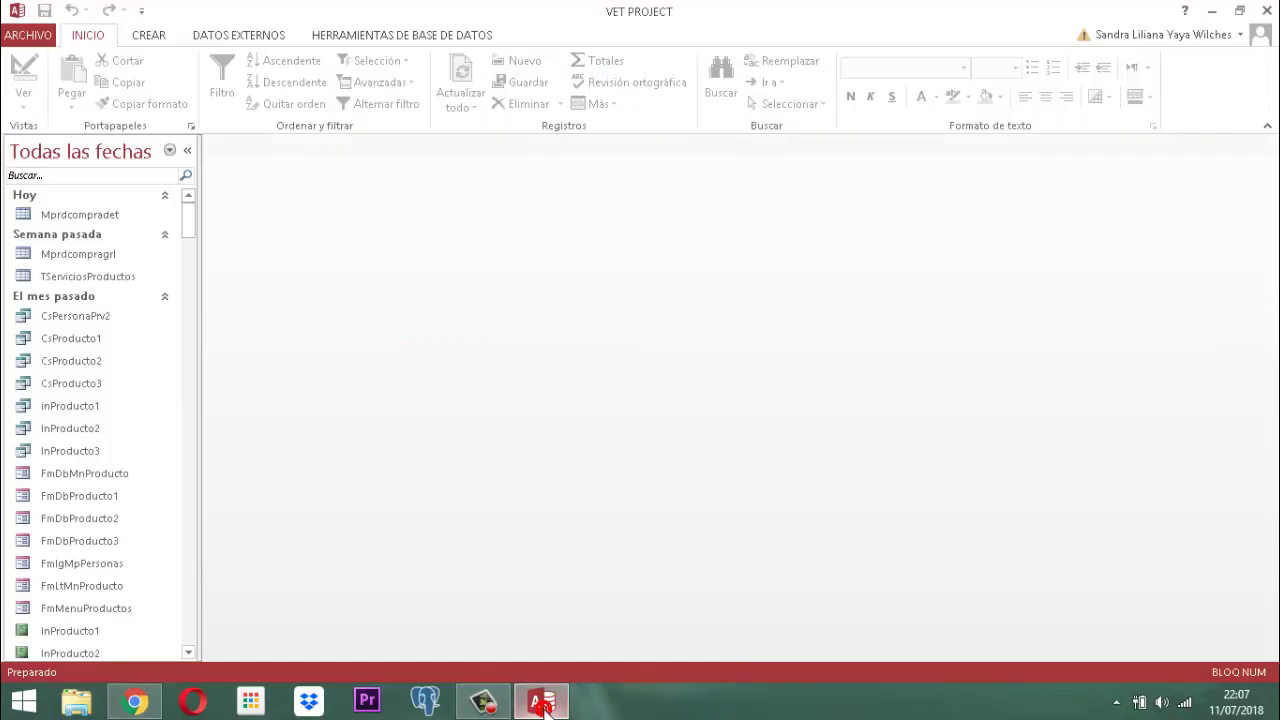
{"action": "left_click", "coordinate": [546, 705]}
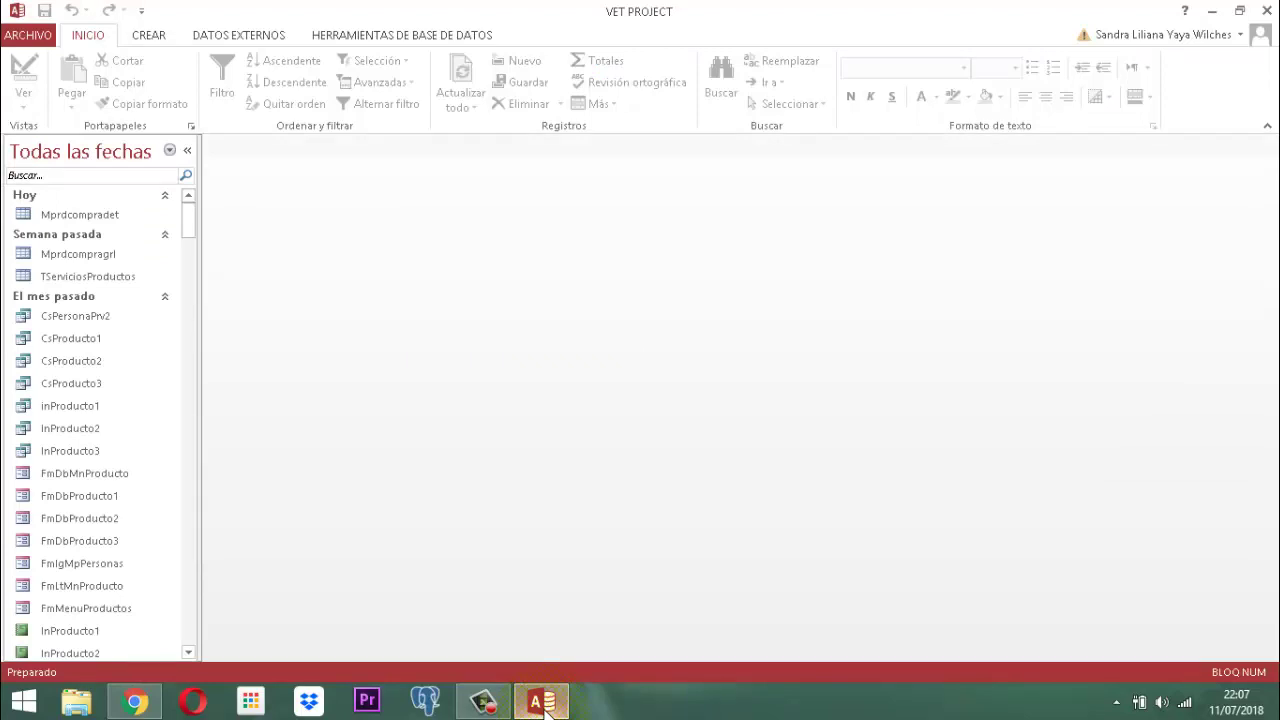
{"action": "right_click", "coordinate": [70, 215]}
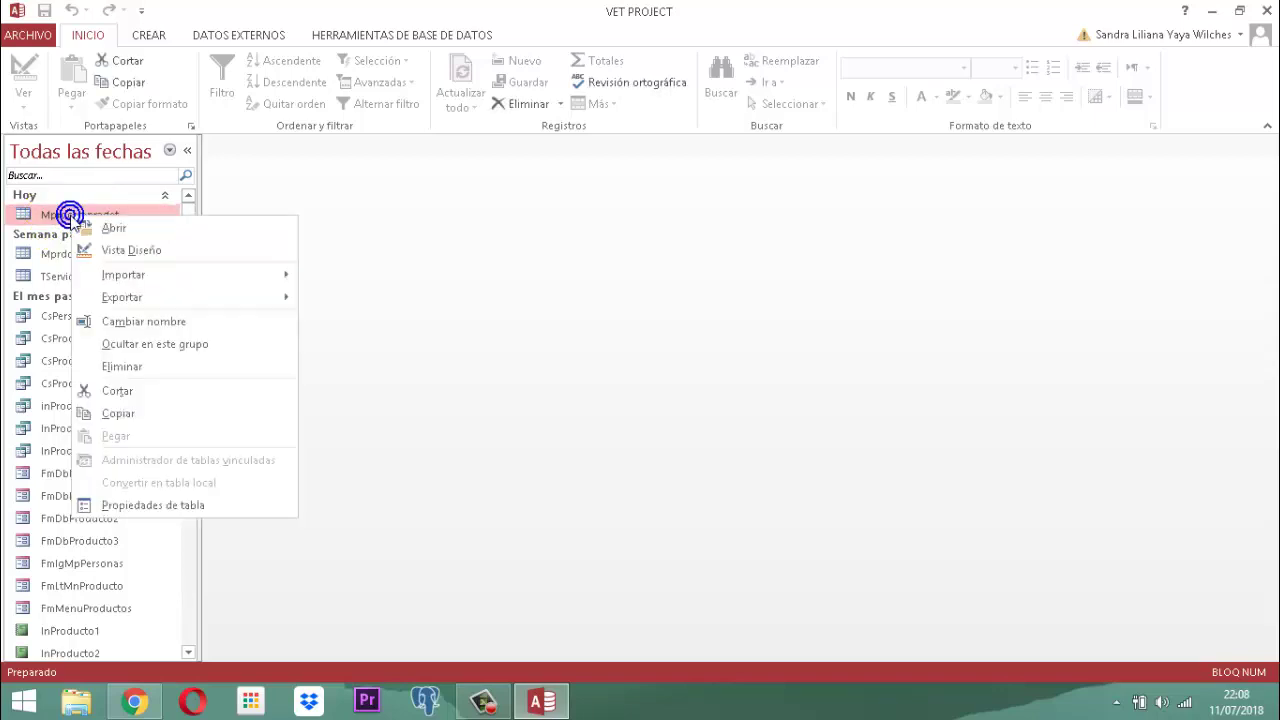
{"action": "left_click", "coordinate": [128, 250]}
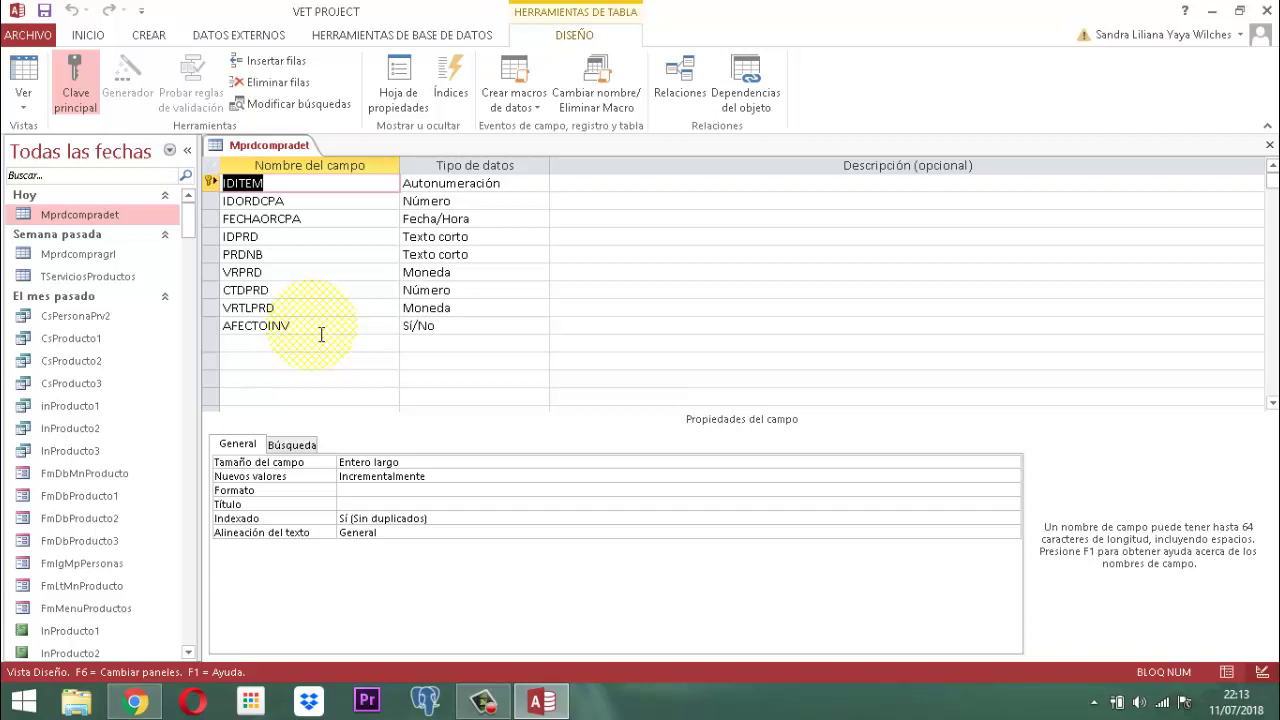
Set the format of the FECHAORCPA field to Fecha corta.
{"action": "left_click", "coordinate": [337, 219]}
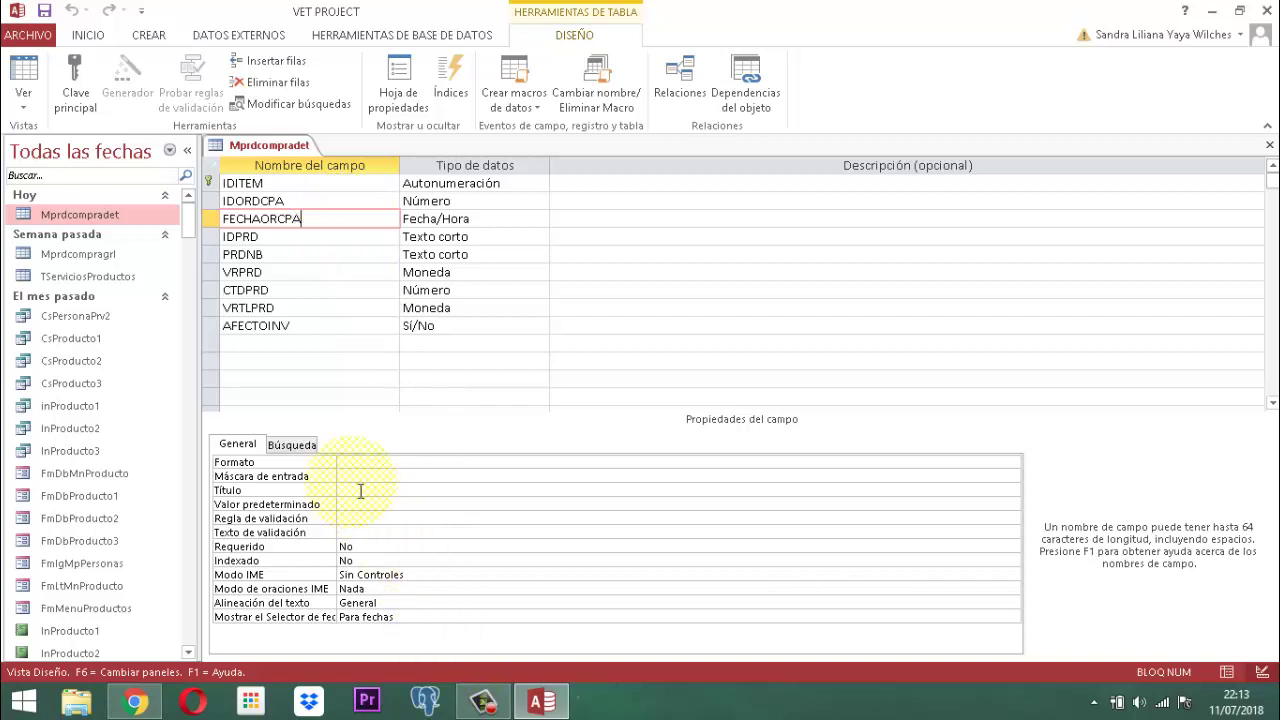
{"action": "left_click", "coordinate": [349, 463]}
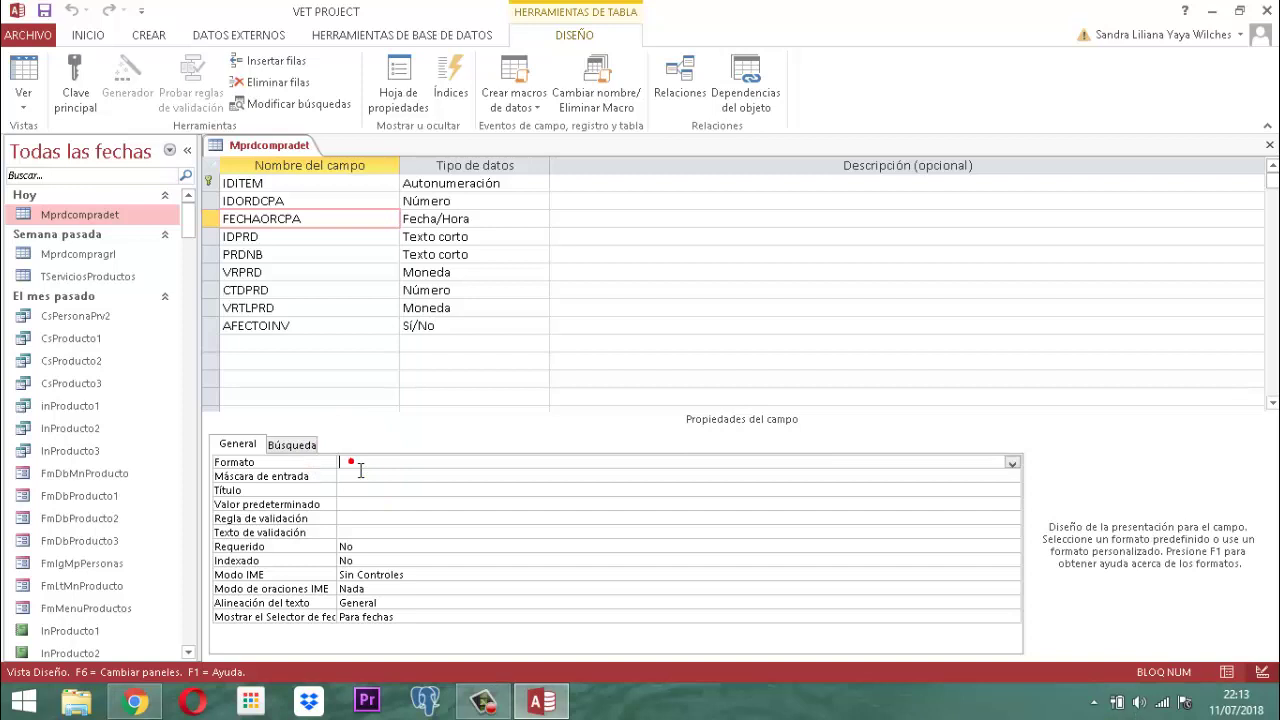
{"action": "left_click", "coordinate": [1013, 463]}
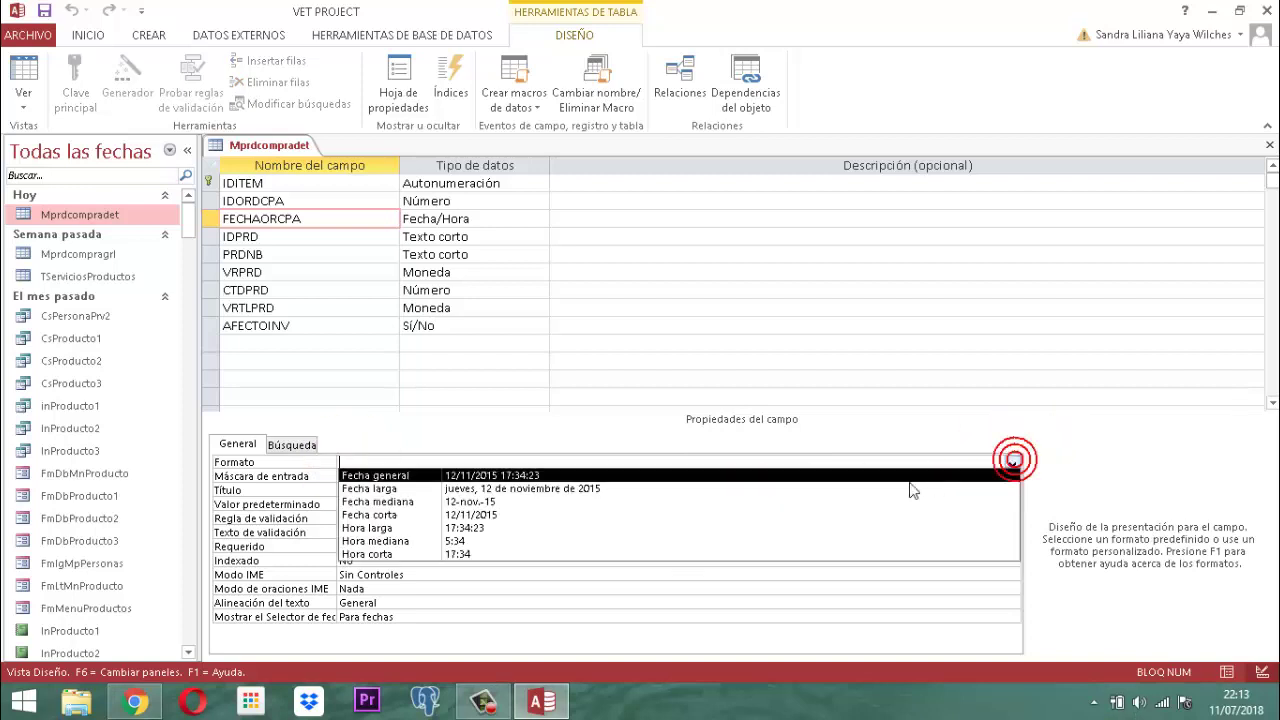
{"action": "left_click", "coordinate": [462, 515]}
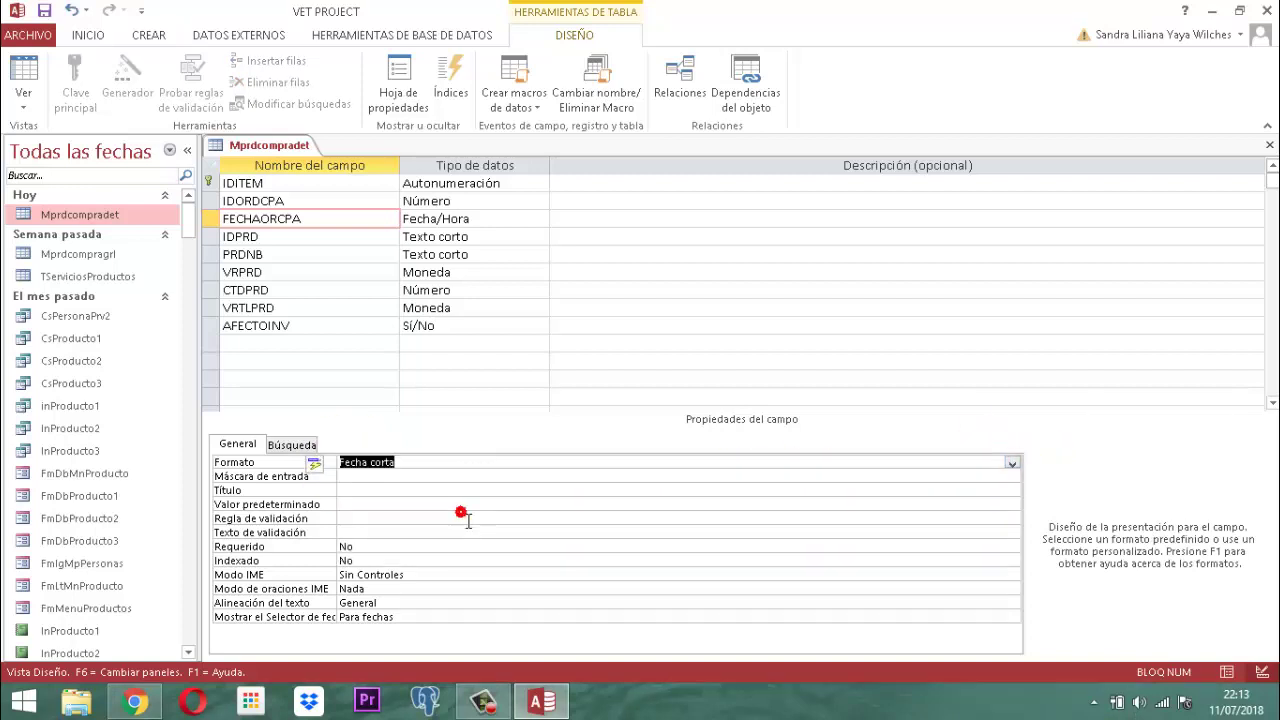
Create a Fecha corta input mask for the FECHAORCPA field with the input mask wizard, saving the table when required.
{"action": "left_click", "coordinate": [406, 479]}
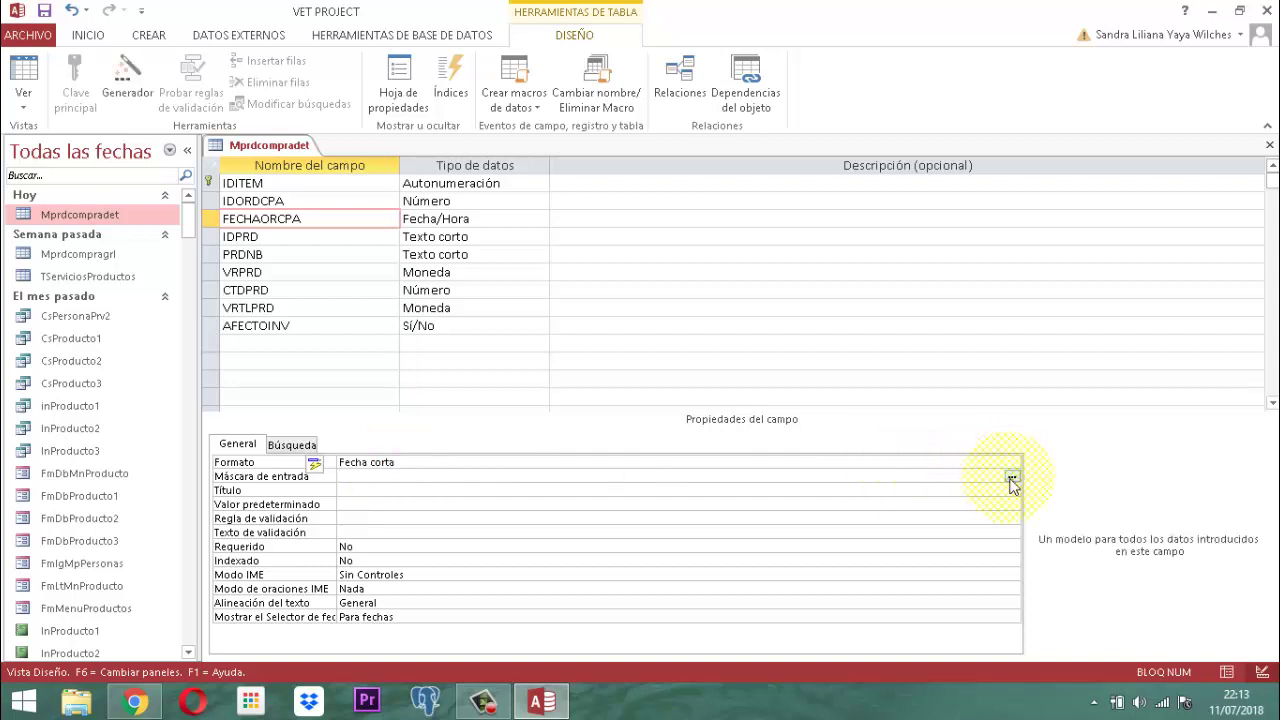
{"action": "left_click", "coordinate": [1012, 478]}
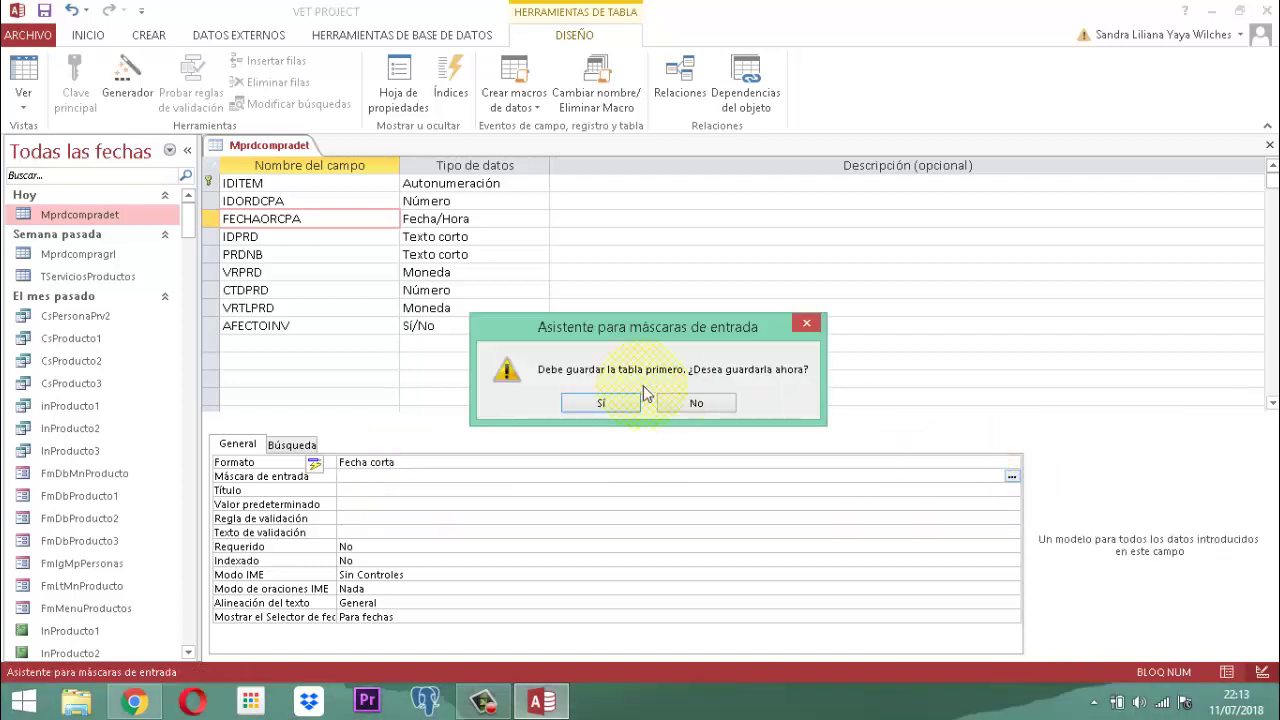
{"action": "left_click", "coordinate": [600, 403]}
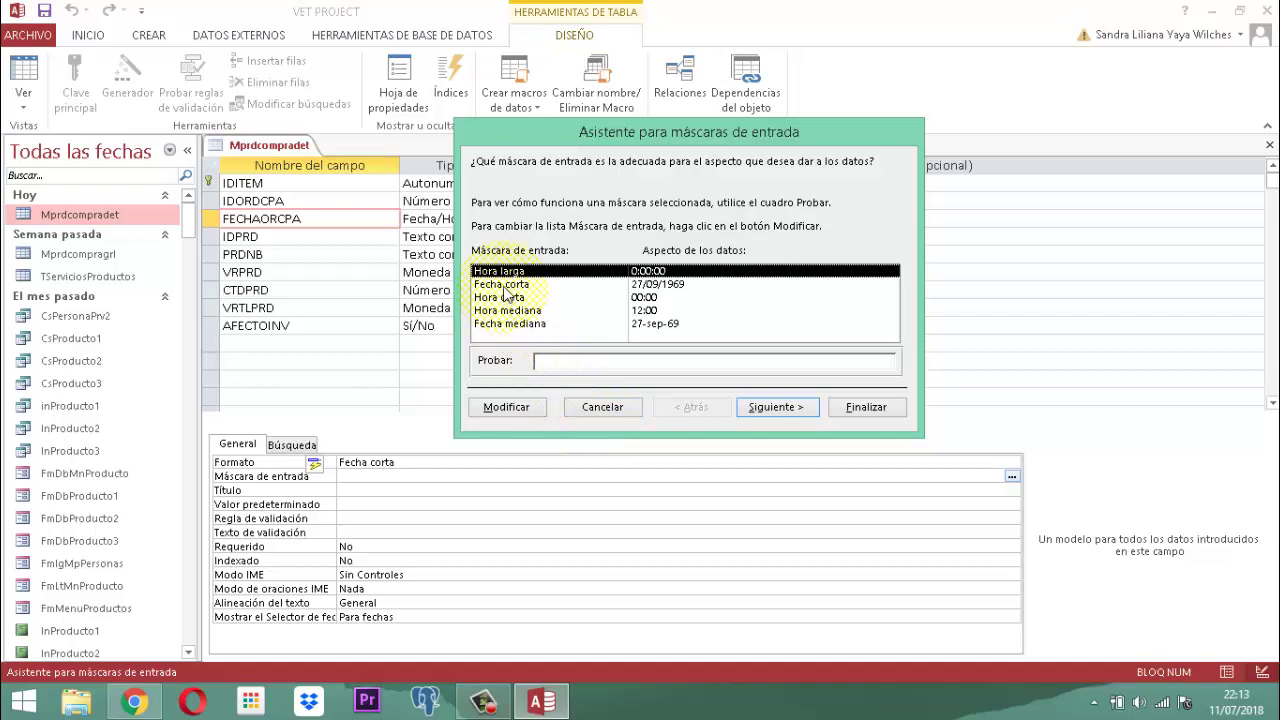
{"action": "left_click", "coordinate": [505, 285]}
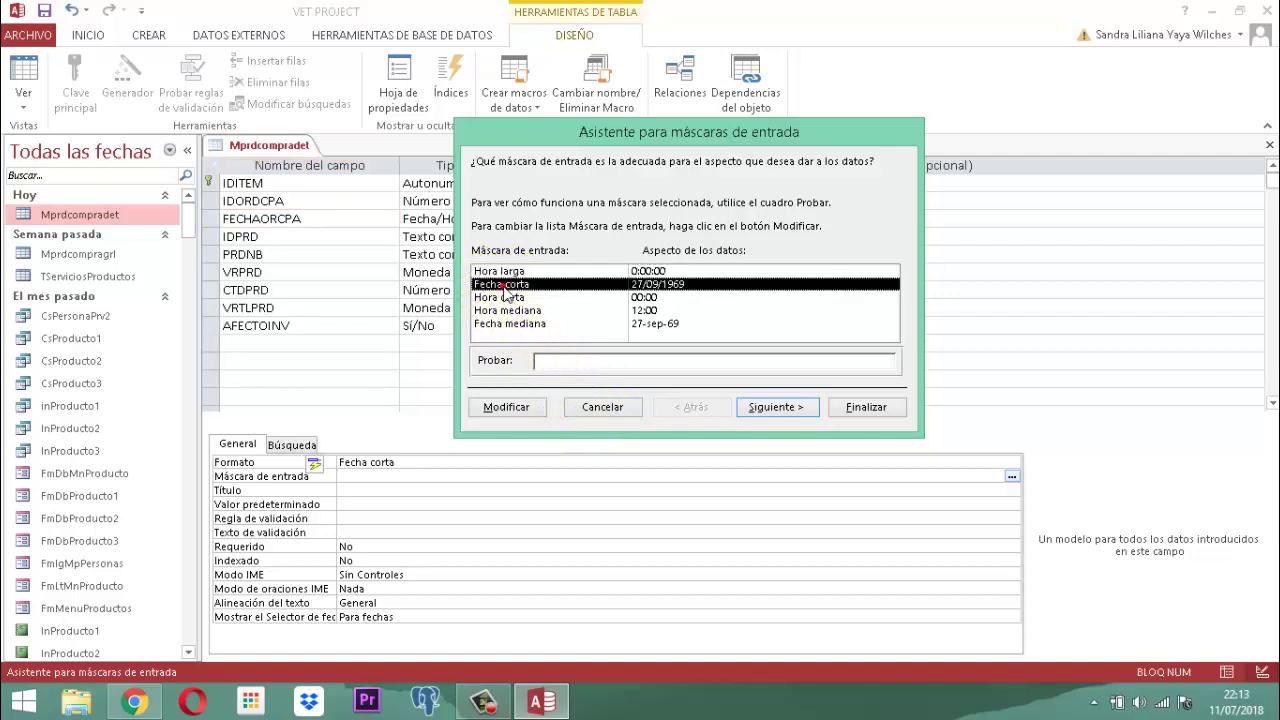
{"action": "left_click", "coordinate": [776, 407]}
{"action": "left_click", "coordinate": [777, 407]}
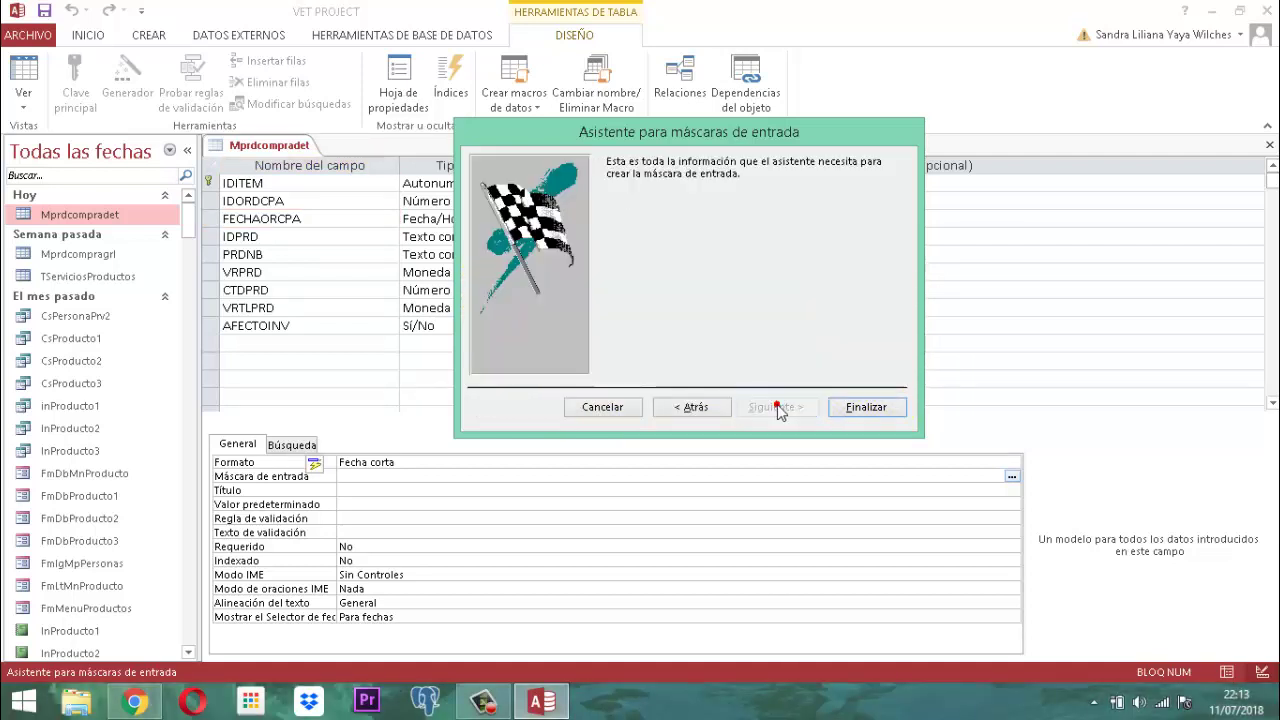
{"action": "left_click", "coordinate": [866, 407]}
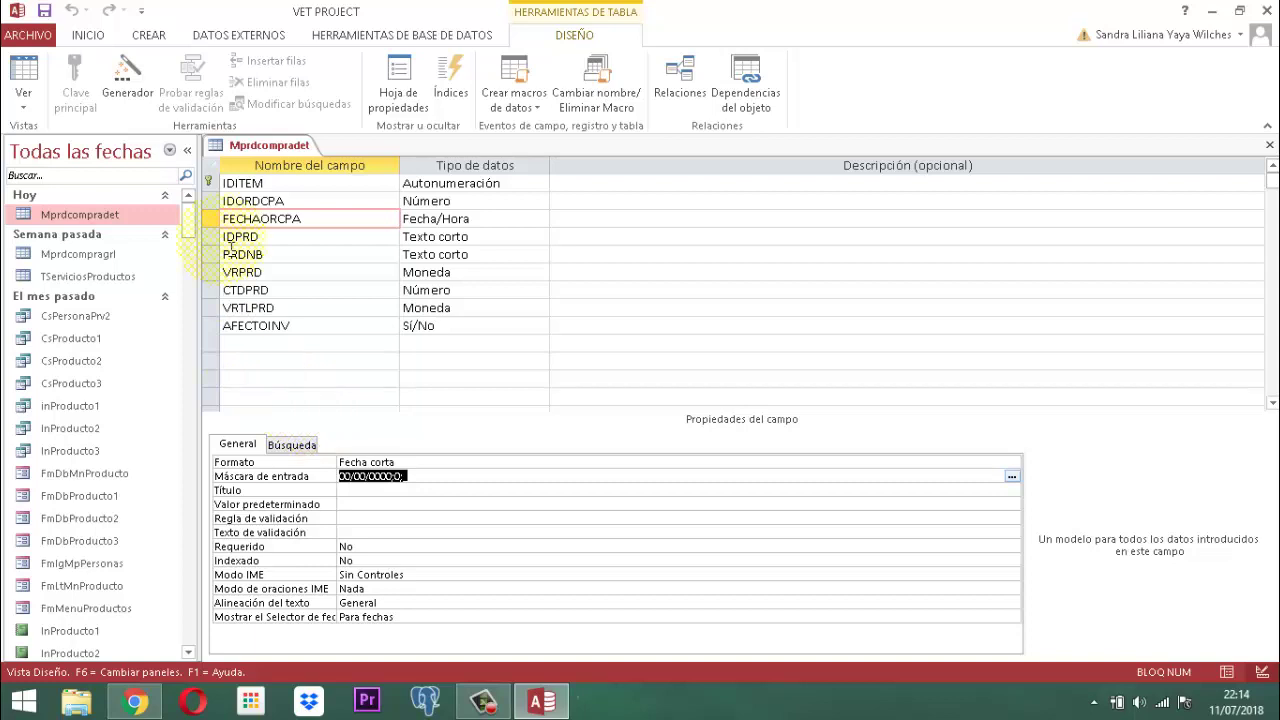
Save the Mprdcompradet table design and close the table.
{"action": "left_click", "coordinate": [291, 149]}
{"action": "right_click", "coordinate": [291, 149]}
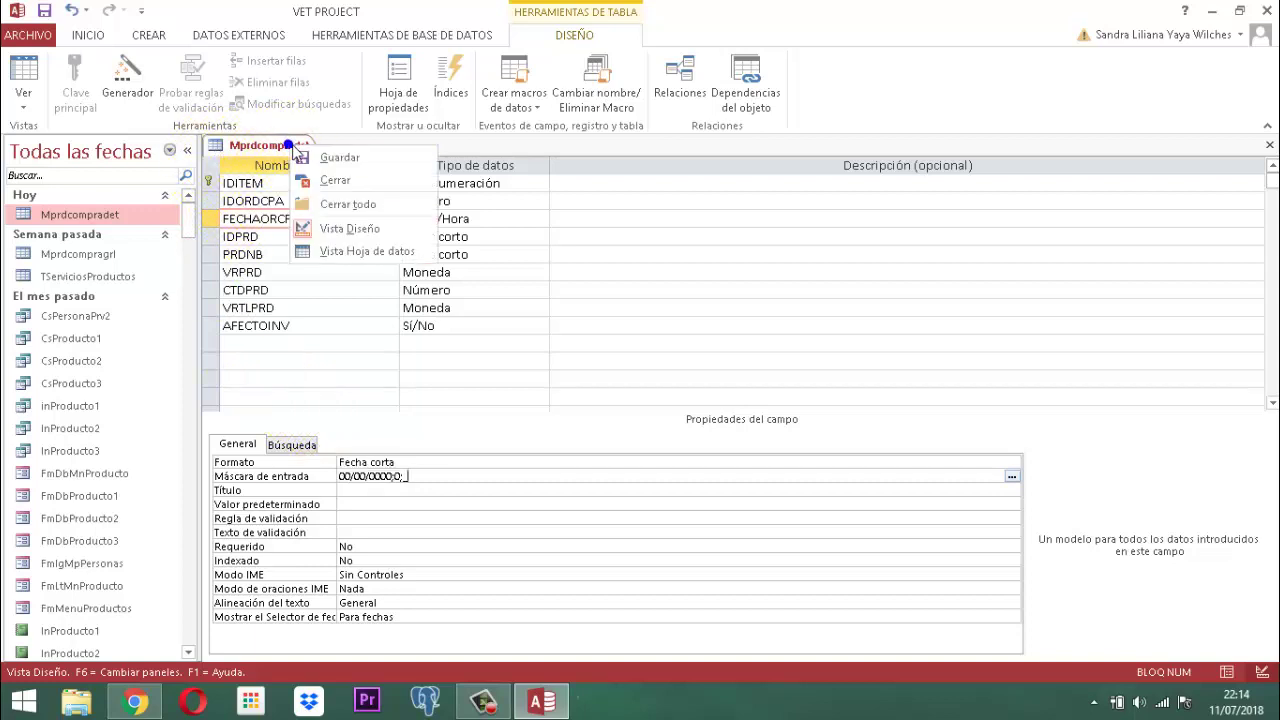
{"action": "left_click", "coordinate": [337, 155]}
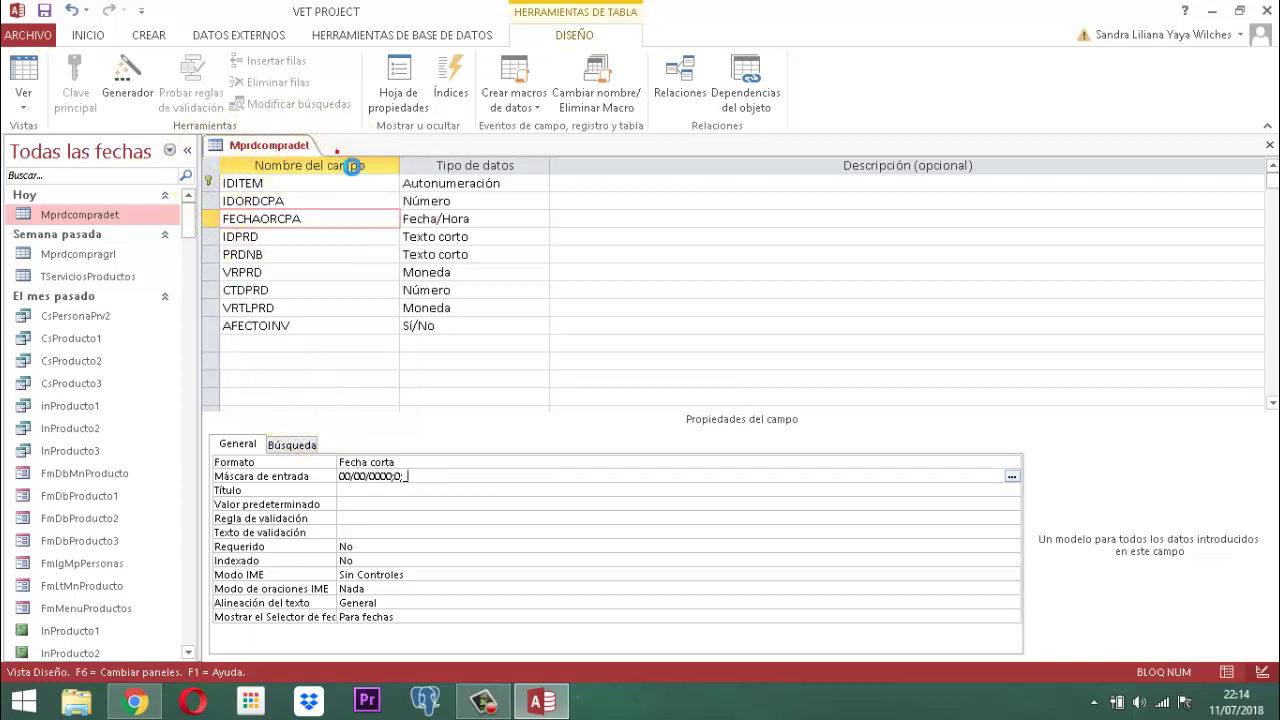
{"action": "right_click", "coordinate": [283, 150]}
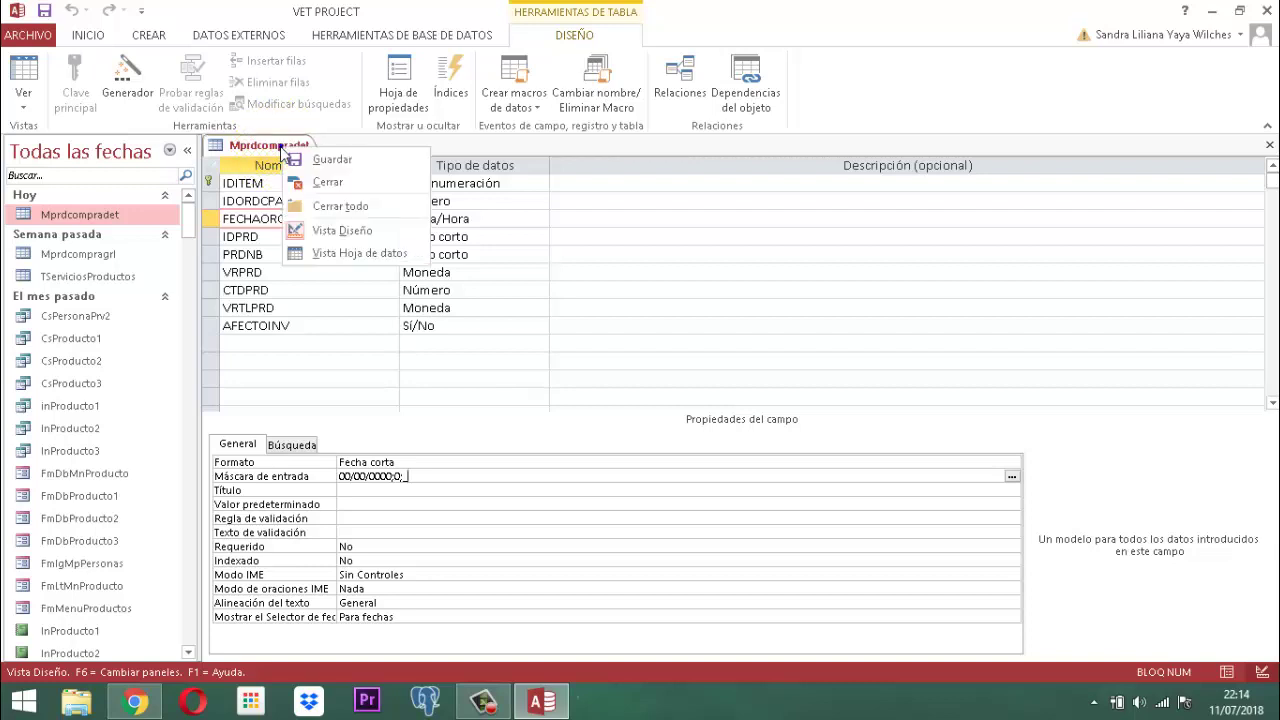
{"action": "left_click", "coordinate": [330, 187]}
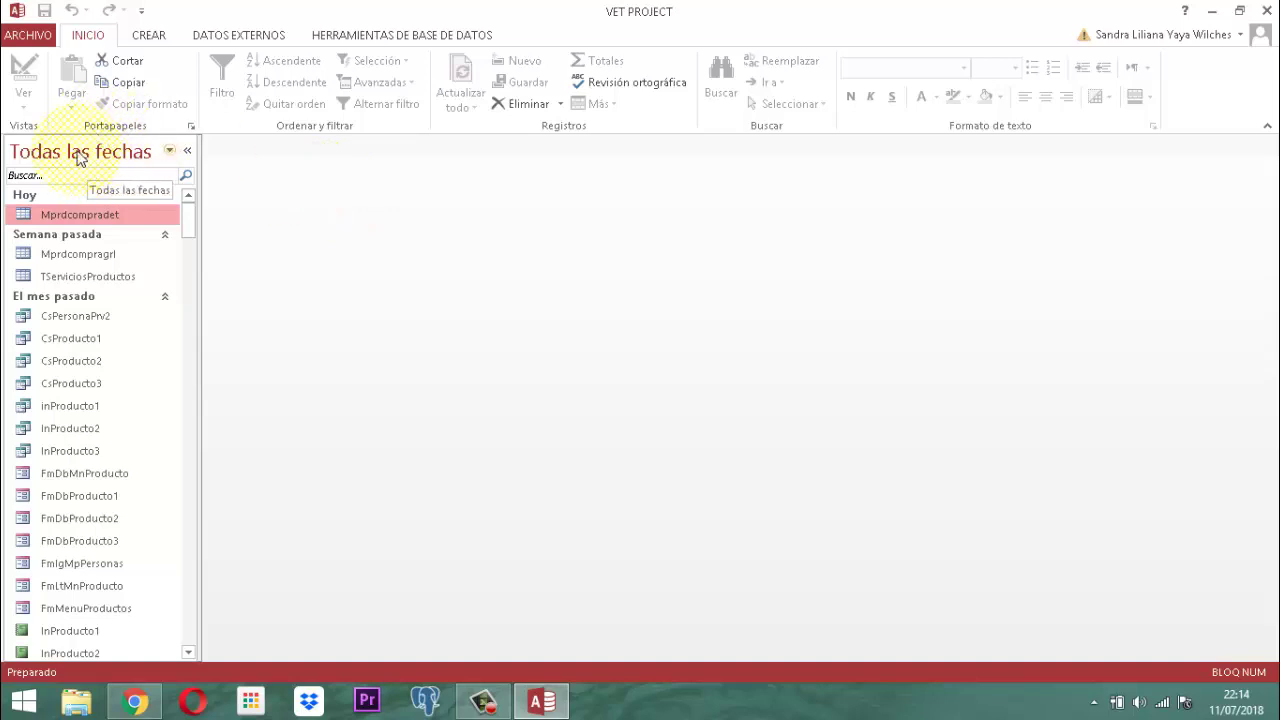
Search the database objects for "mpord" and replace that search text with "compra".
{"action": "left_click", "coordinate": [62, 177]}
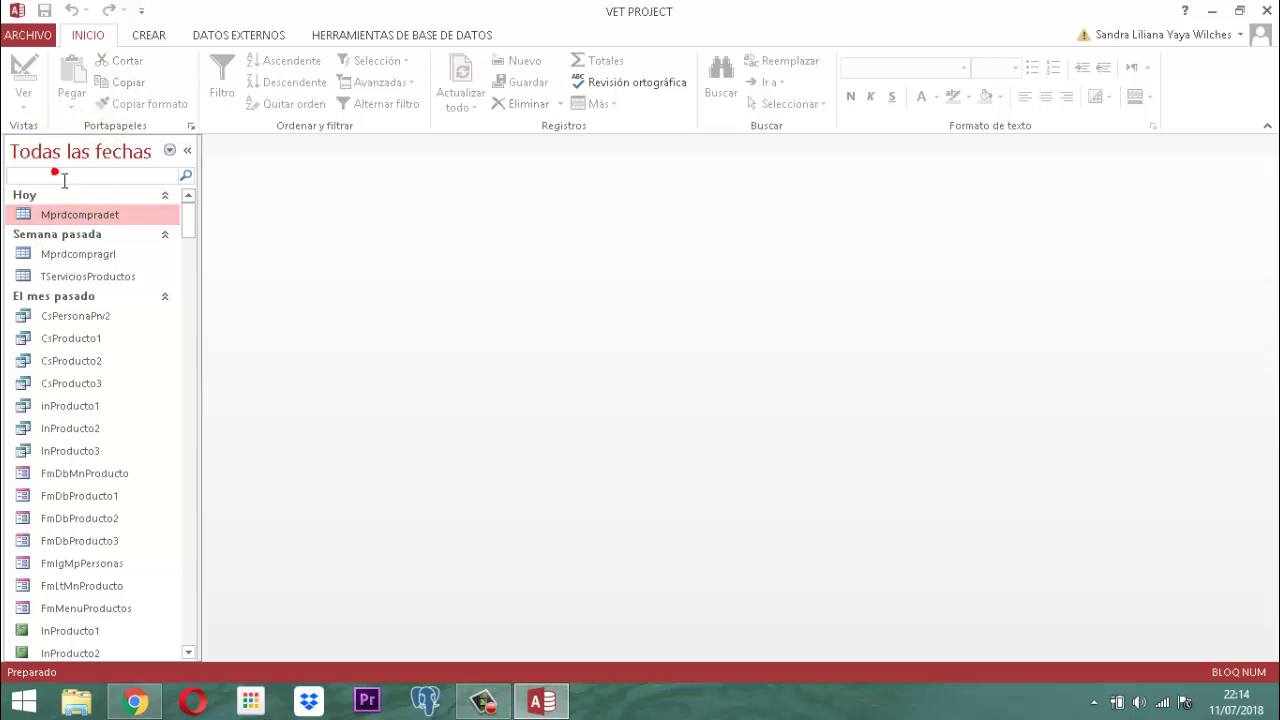
{"action": "type", "text": "mp"}
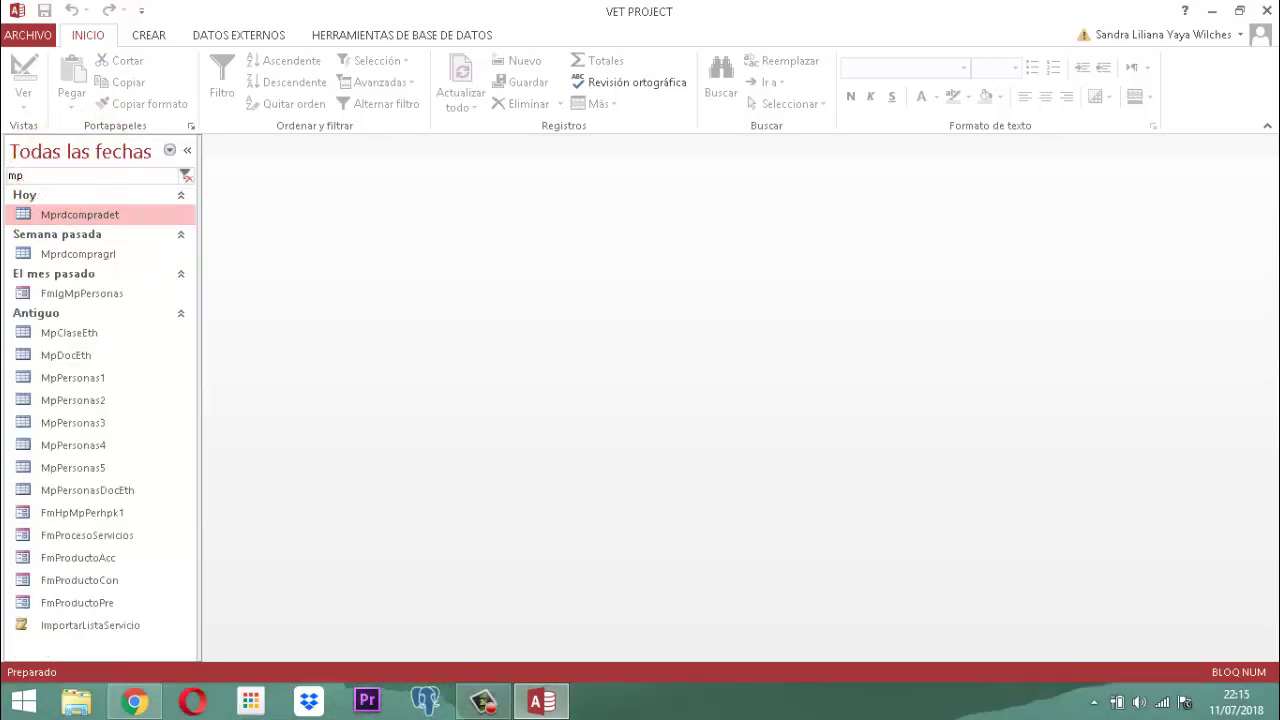
{"action": "type", "text": "ord"}
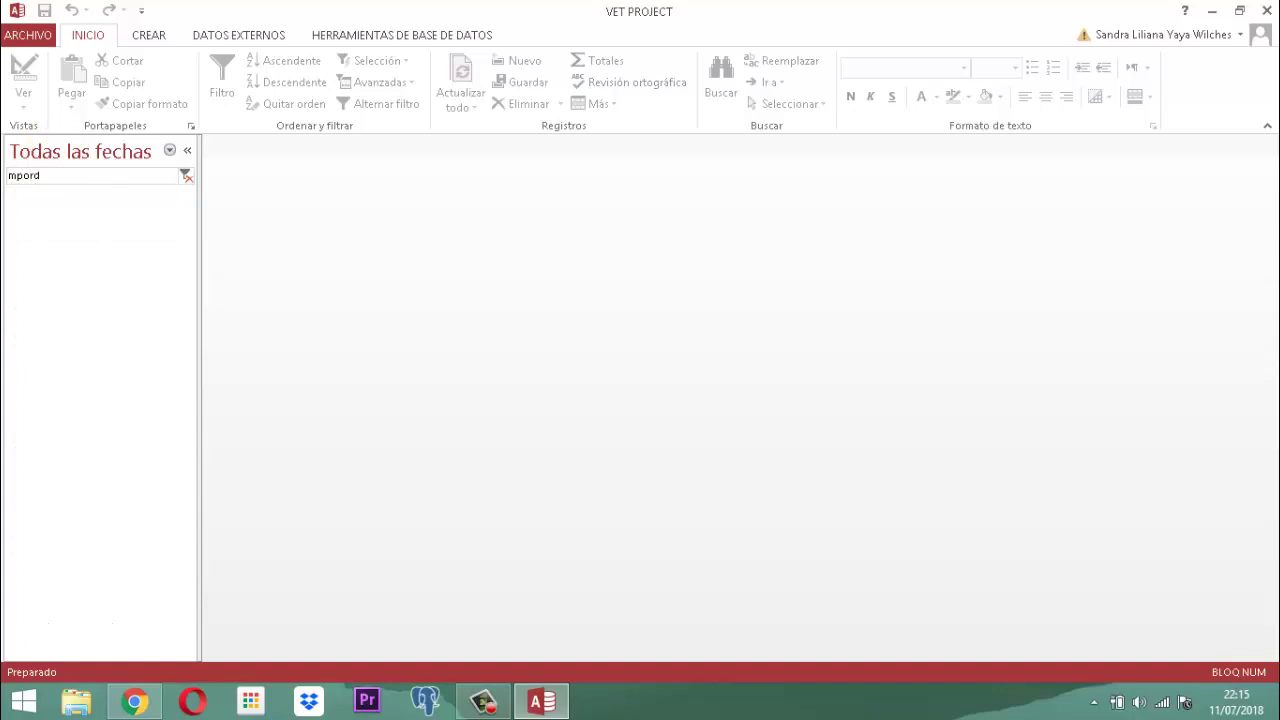
{"action": "key", "text": "BackSpace"}
{"action": "key", "text": "BackSpace"}
{"action": "key", "text": "BackSpace"}
{"action": "key", "text": "BackSpace"}
{"action": "key", "text": "BackSpace"}
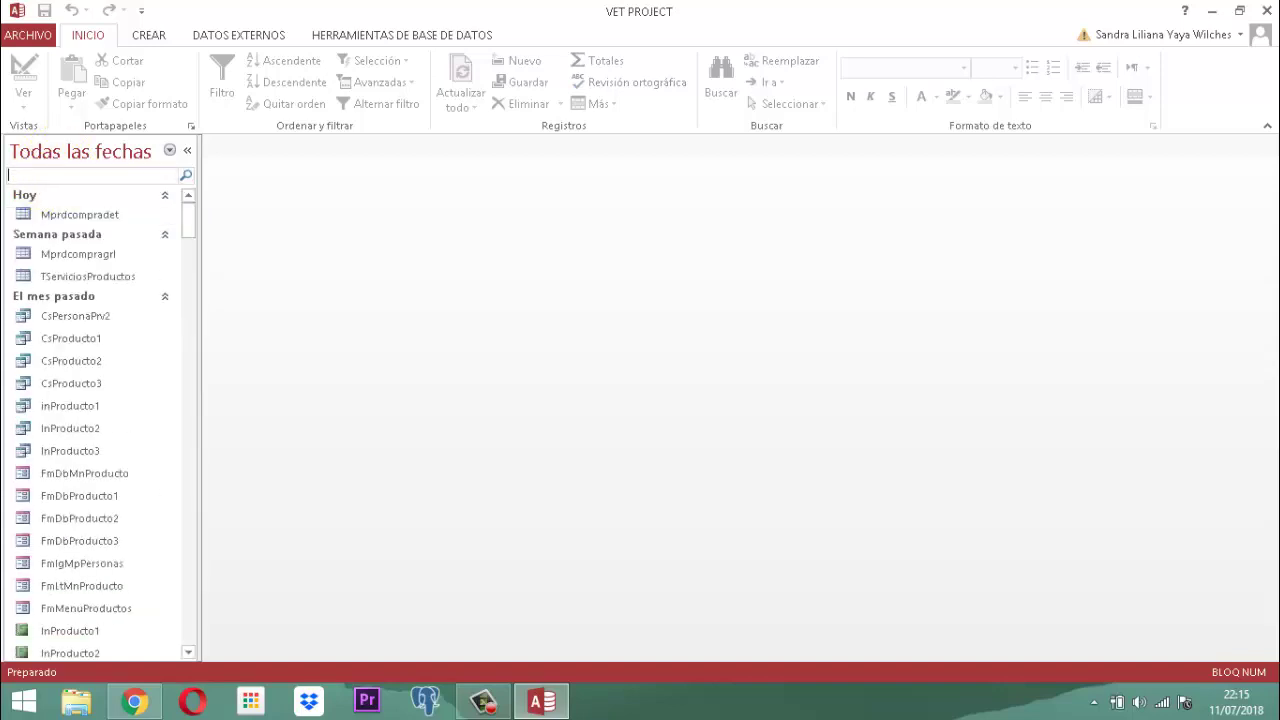
{"action": "type", "text": "compra"}
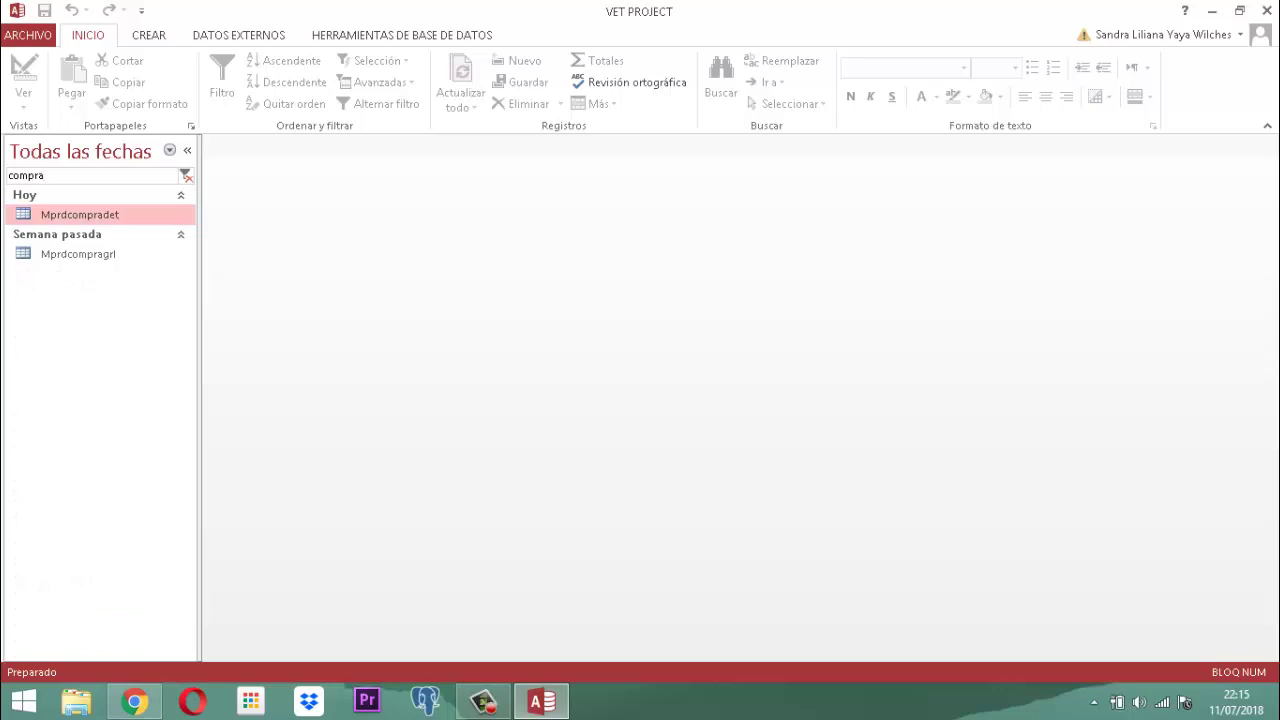
List the database objects by Tipo de objeto filtered on "compra" and close the database.
{"action": "left_click", "coordinate": [83, 158]}
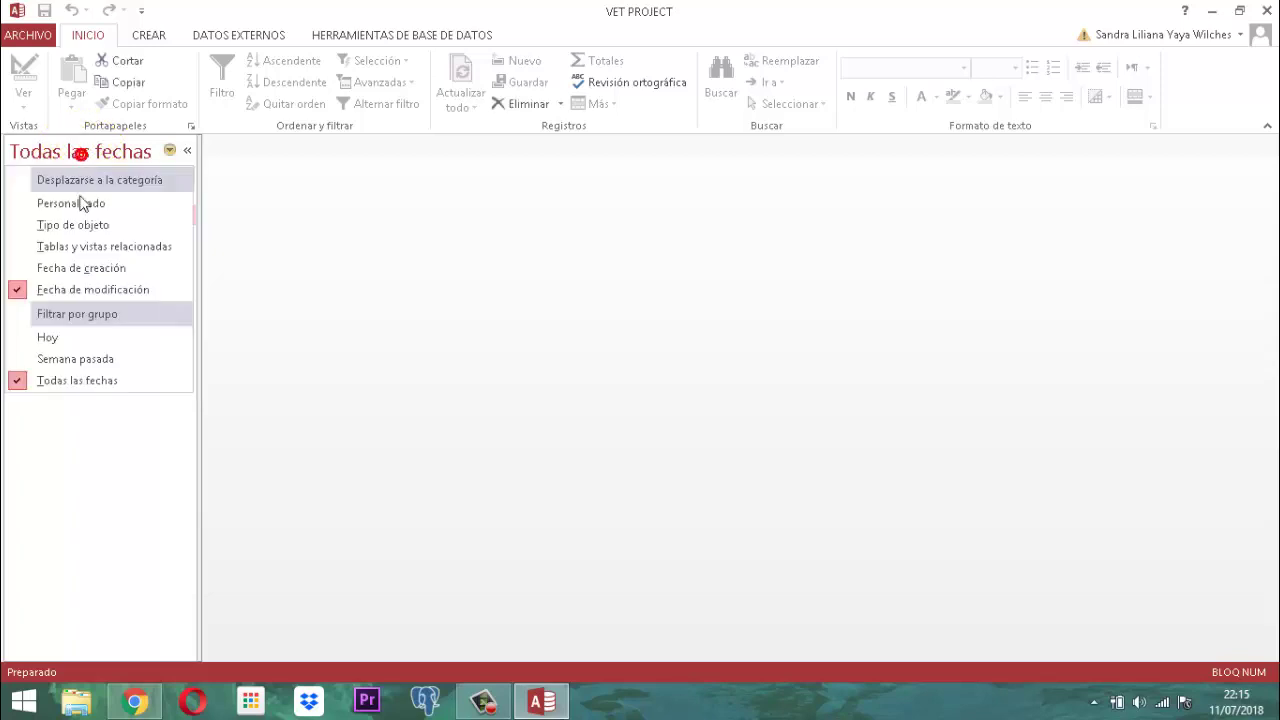
{"action": "left_click", "coordinate": [73, 225]}
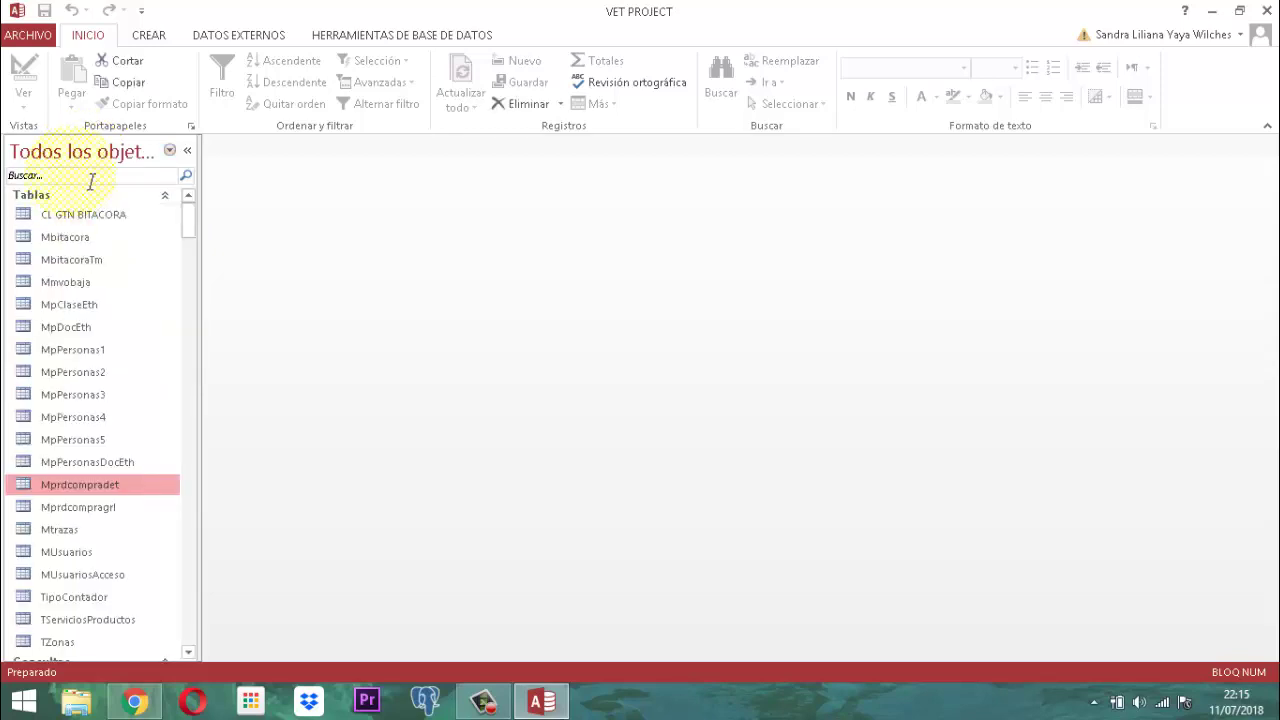
{"action": "left_click", "coordinate": [78, 177]}
{"action": "type", "text": "compra"}
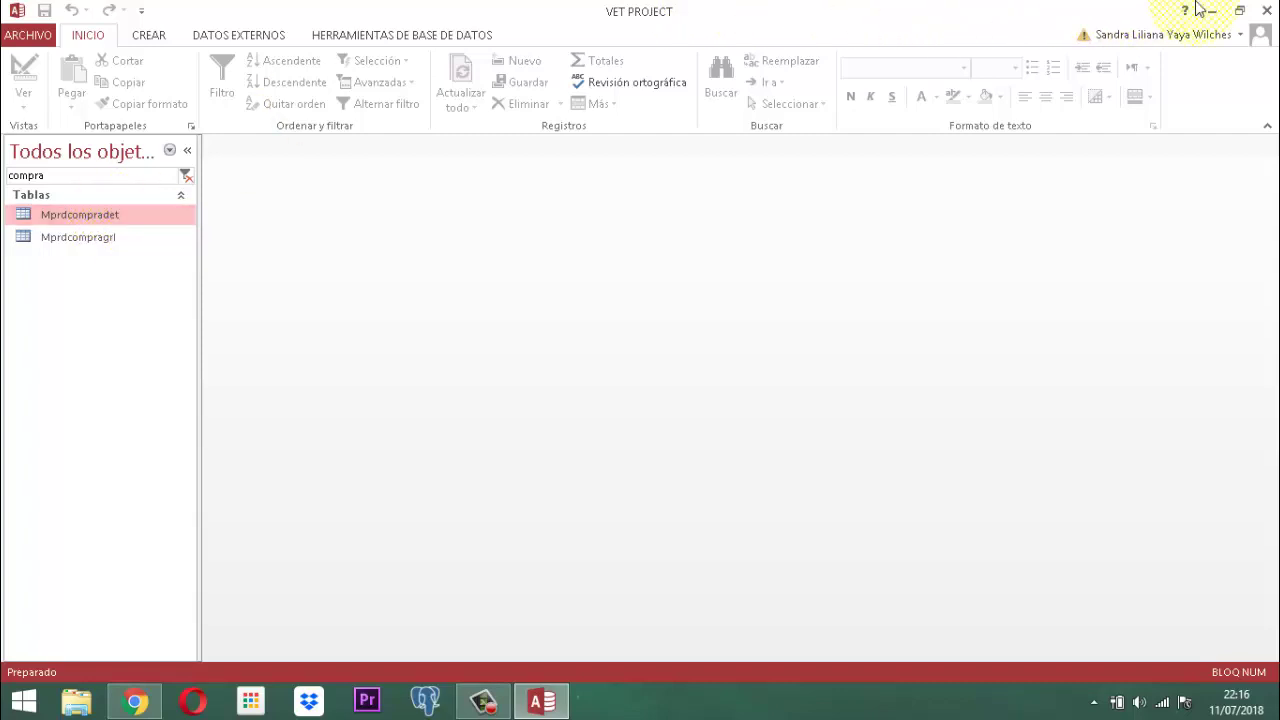
{"action": "left_click", "coordinate": [1266, 12]}
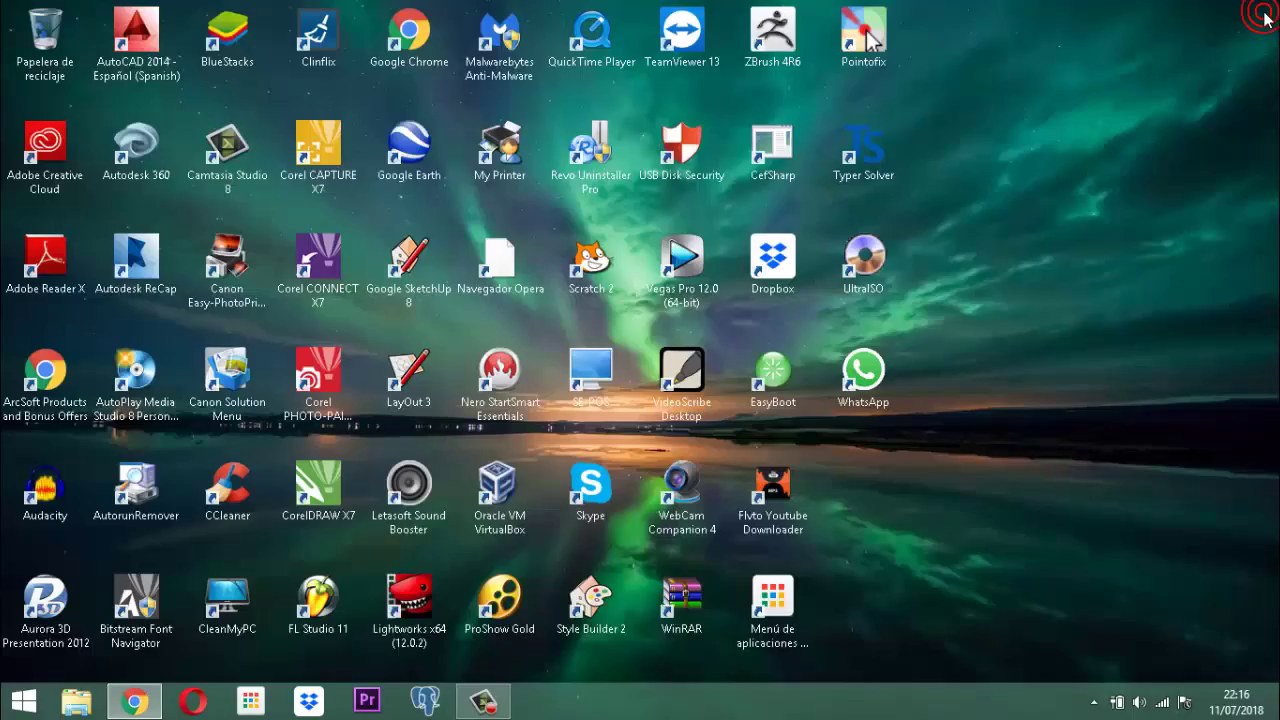